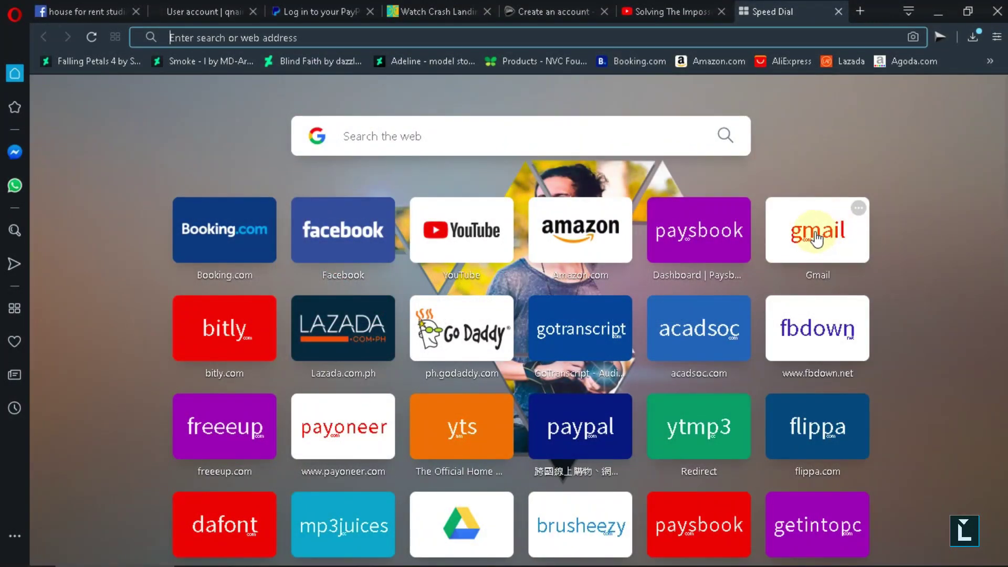
Step: Open Gmail from Opera's Speed Dial and start a mailbox search
left_click(816, 239)
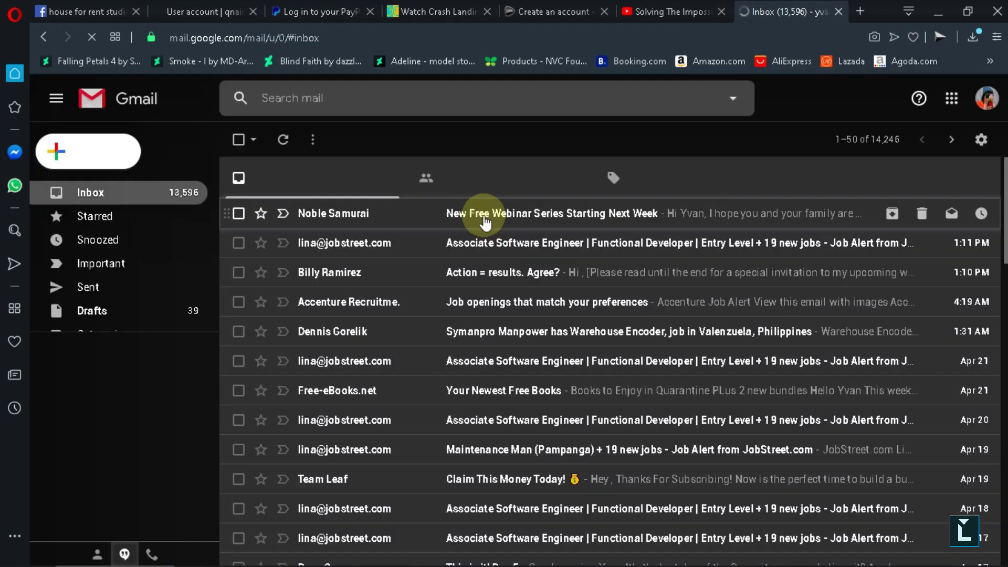
left_click(339, 99)
type("beau")
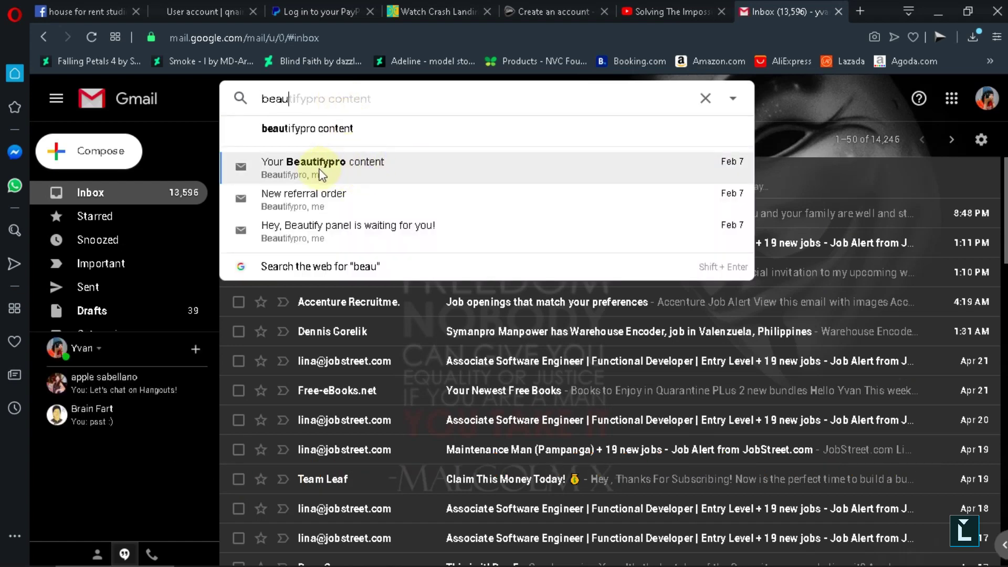
Step: Open the 'Your Beautifypro content' email and follow its beautifypanel.com order link
left_click(347, 170)
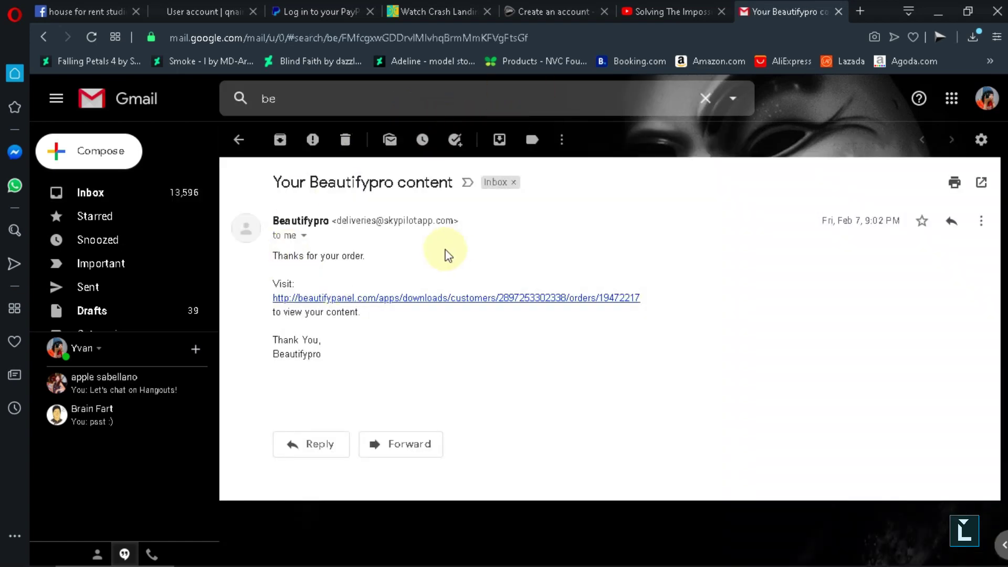
left_click_drag(254, 294, 473, 298)
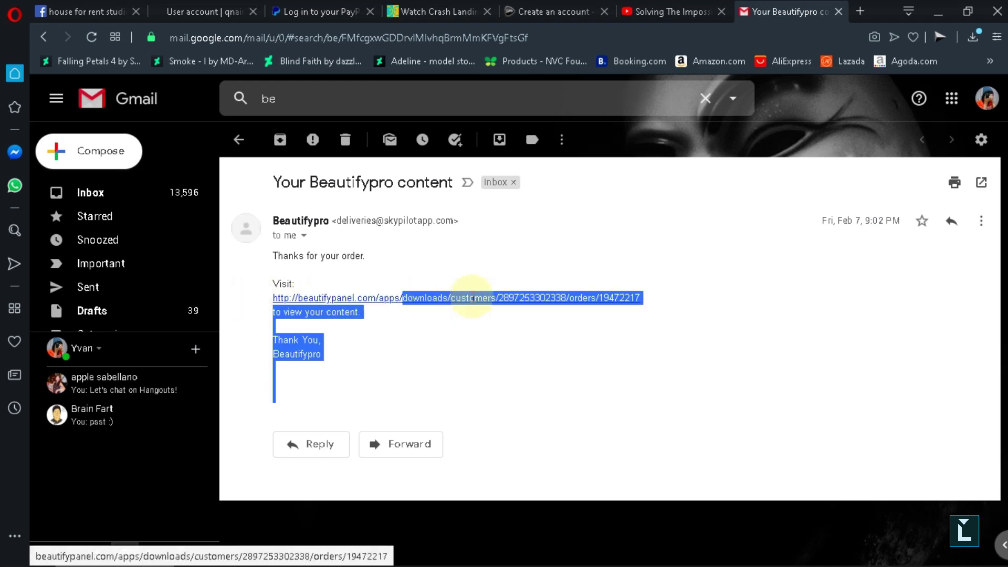
left_click(248, 303)
left_click_drag(272, 303, 323, 355)
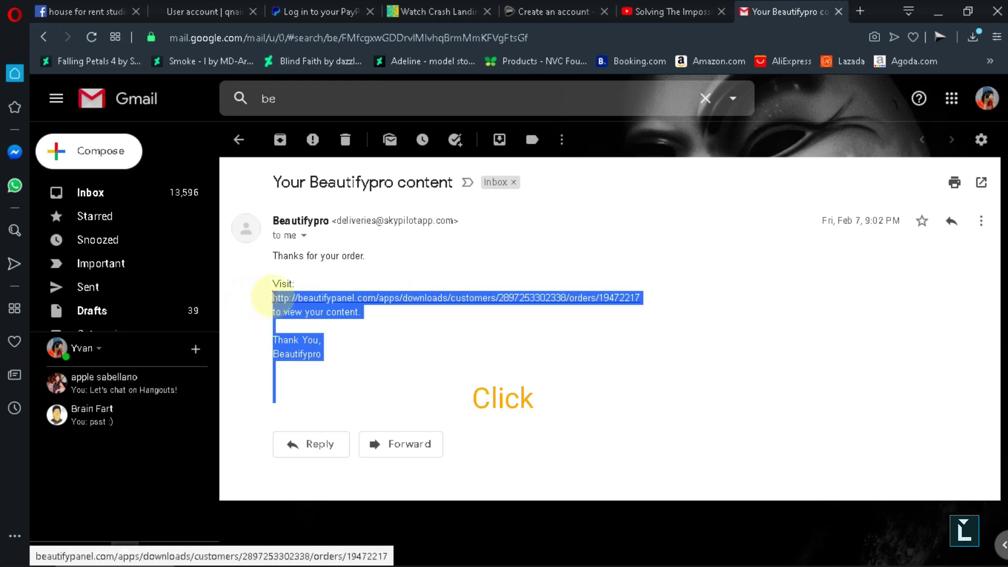
left_click(424, 319)
left_click(412, 297)
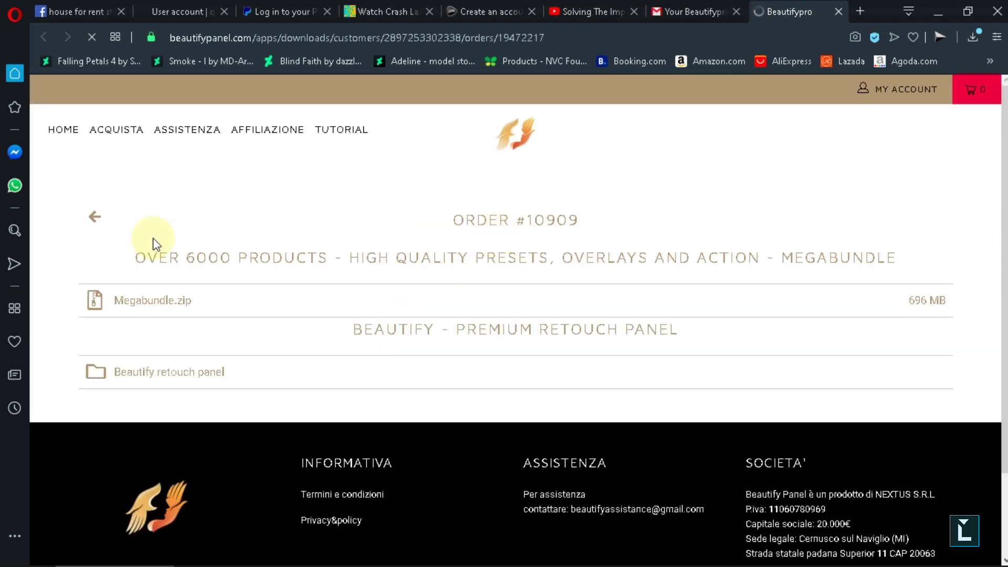
Step: Download BeautifyPanel1 6.zip from the Beautify retouch panel collection, then minimize Opera
triple_click(187, 376)
left_click(186, 374)
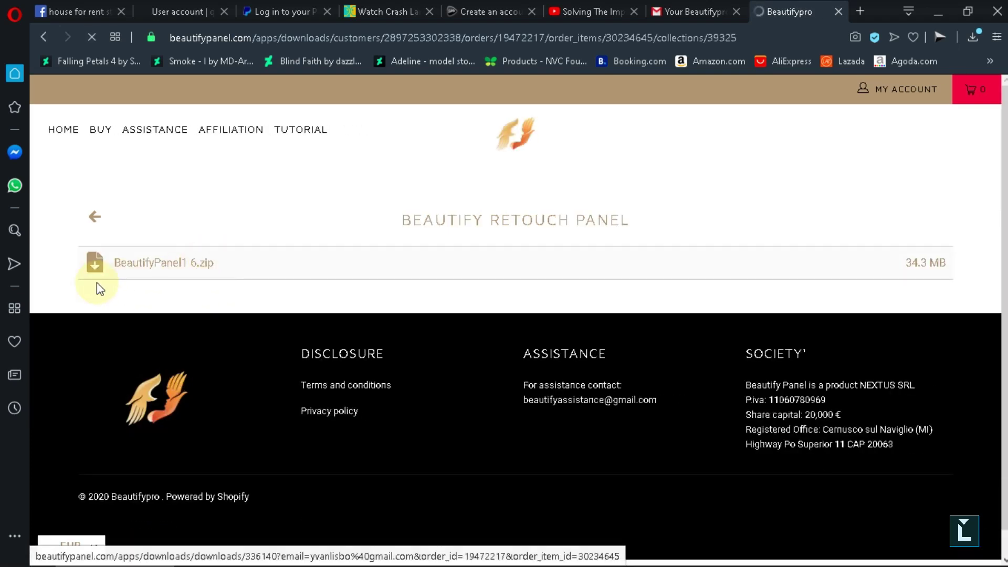
triple_click(159, 264)
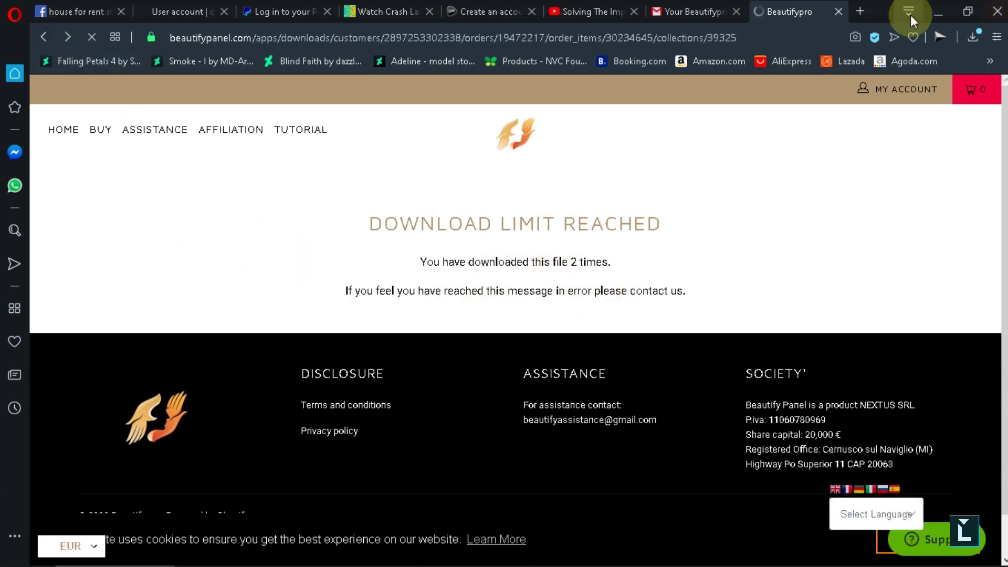
left_click(939, 17)
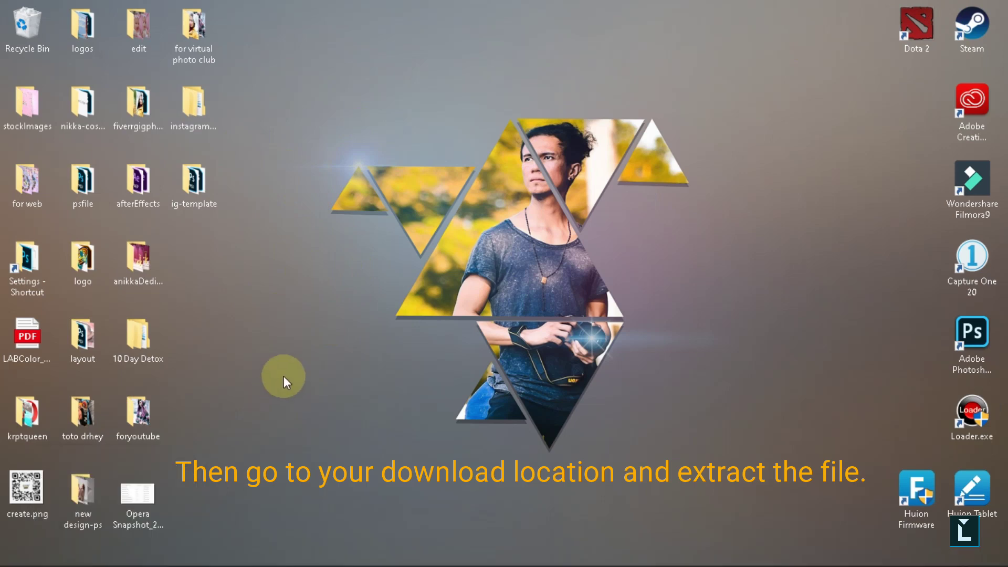
Step: Extract BeautifyPanel1_6.zip from Downloads into D:\installer using WinRAR's Extract files
key("super+e")
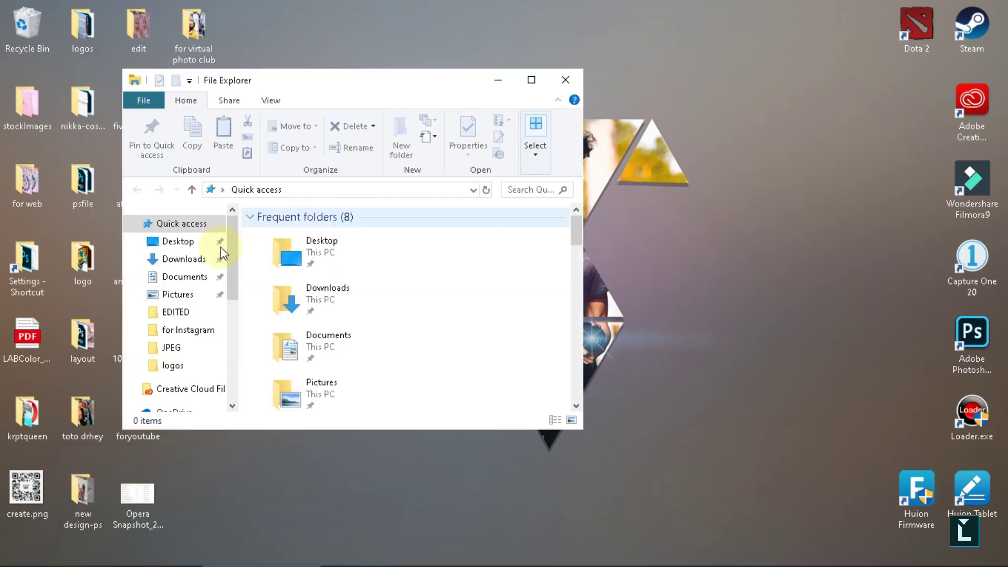
left_click(192, 259)
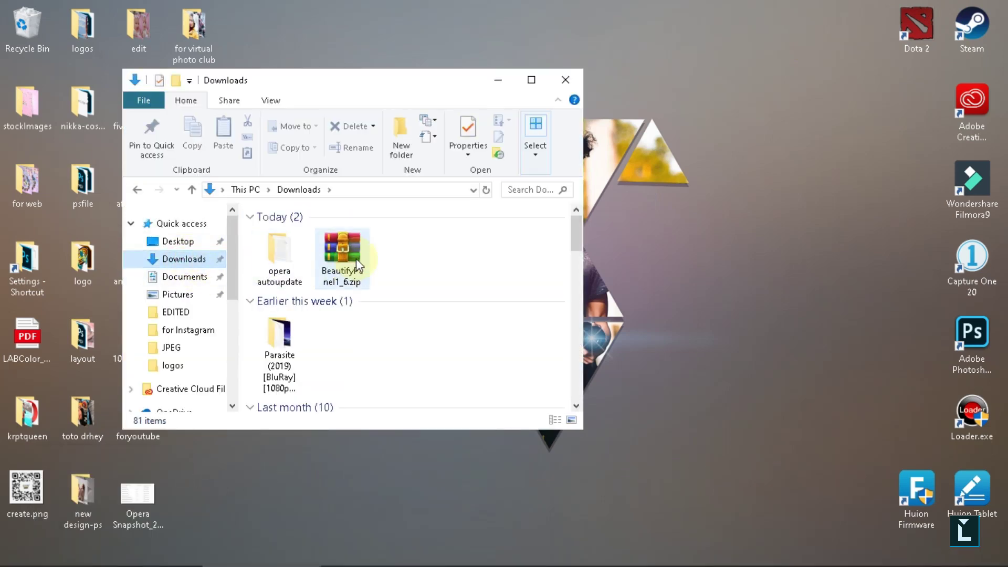
left_click(347, 252)
right_click(341, 252)
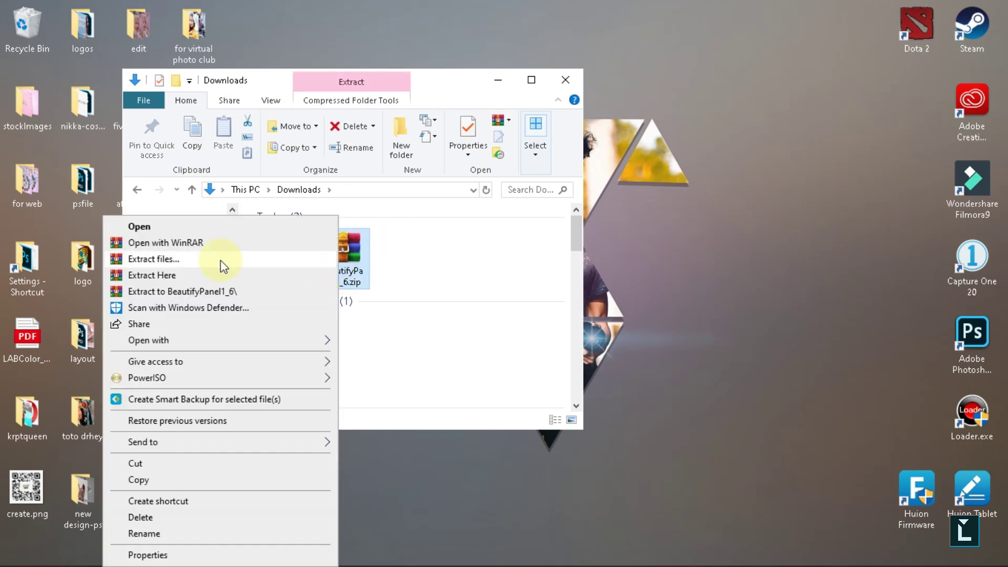
left_click(169, 261)
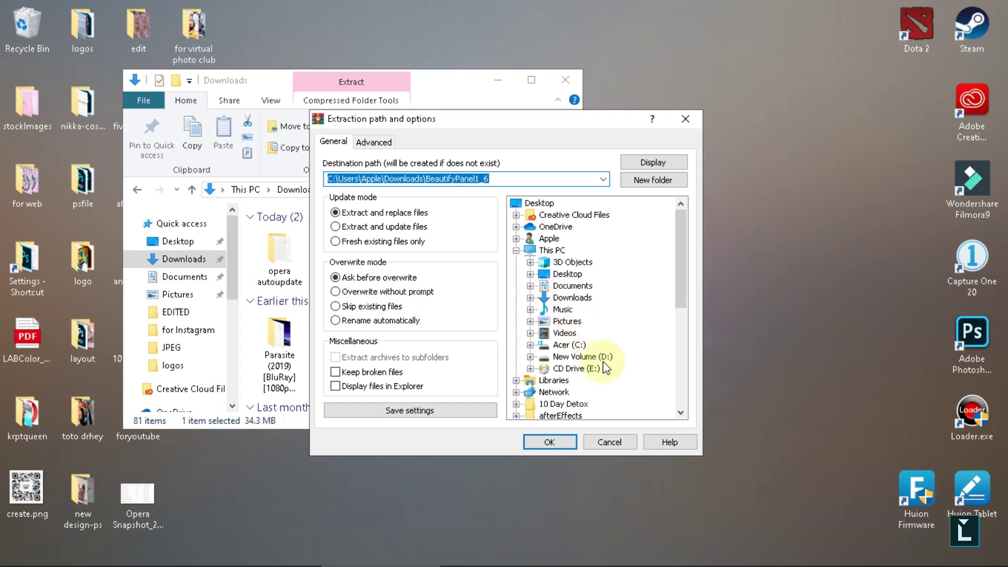
left_click(574, 360)
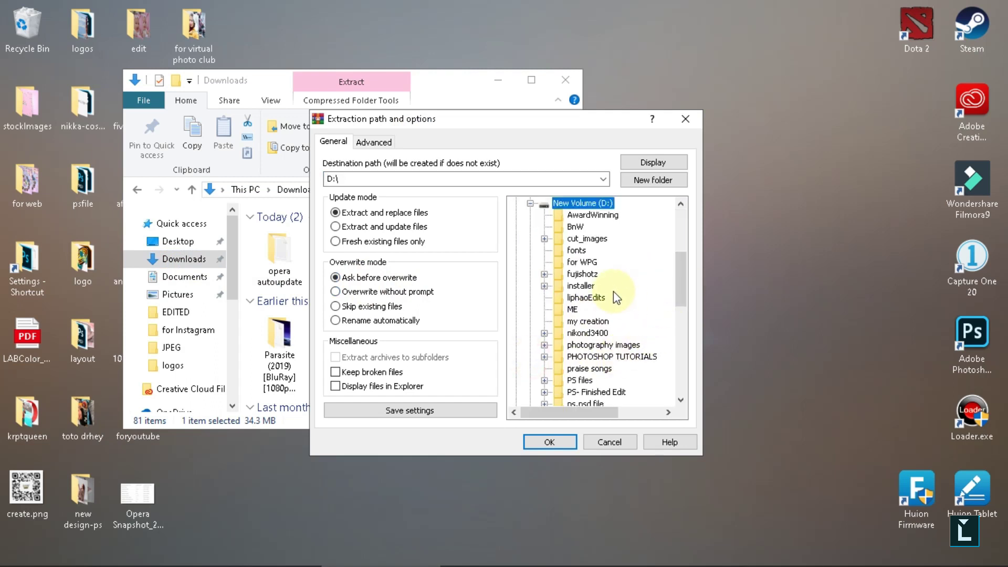
left_click(574, 288)
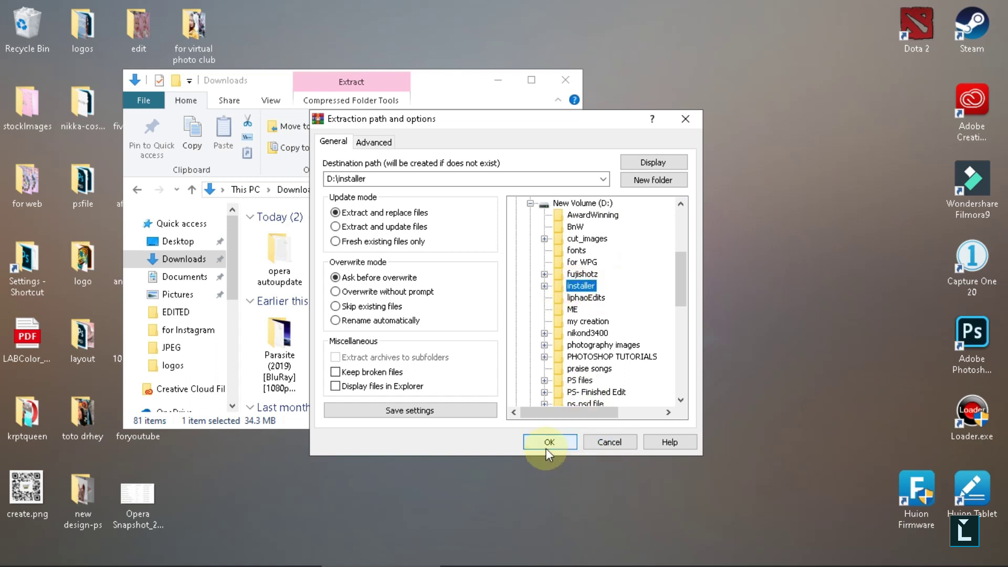
left_click(550, 441)
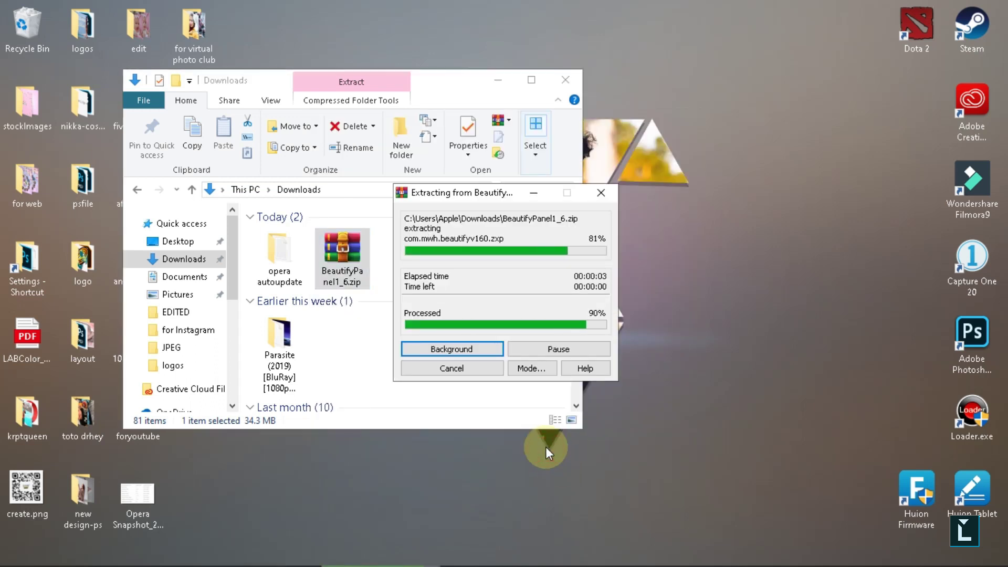
left_click(410, 323)
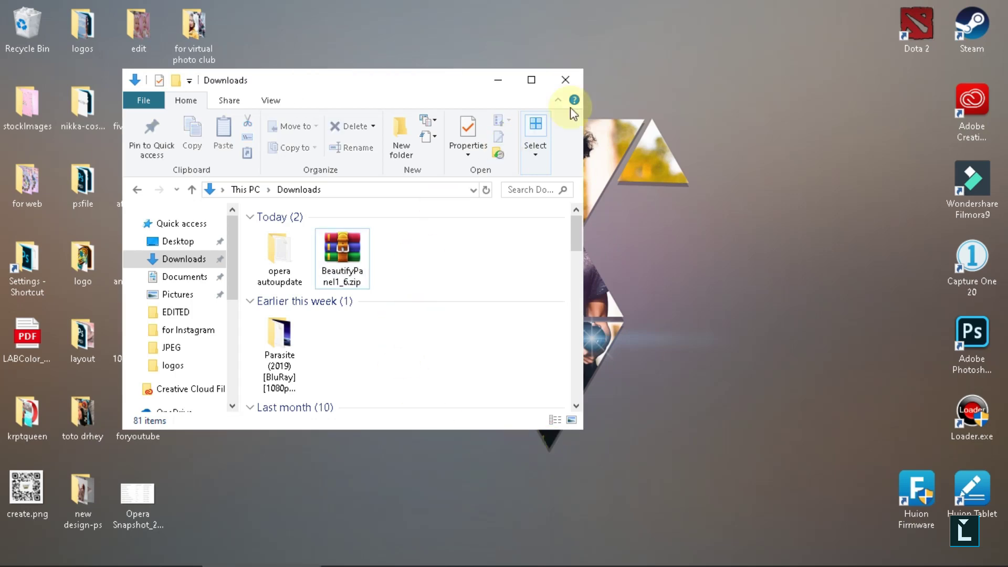
Step: Maximize Explorer, open D:\installer\BeautifyPanel1.6, and open INSTALLATION-EN.txt
left_click_drag(232, 287, 232, 367)
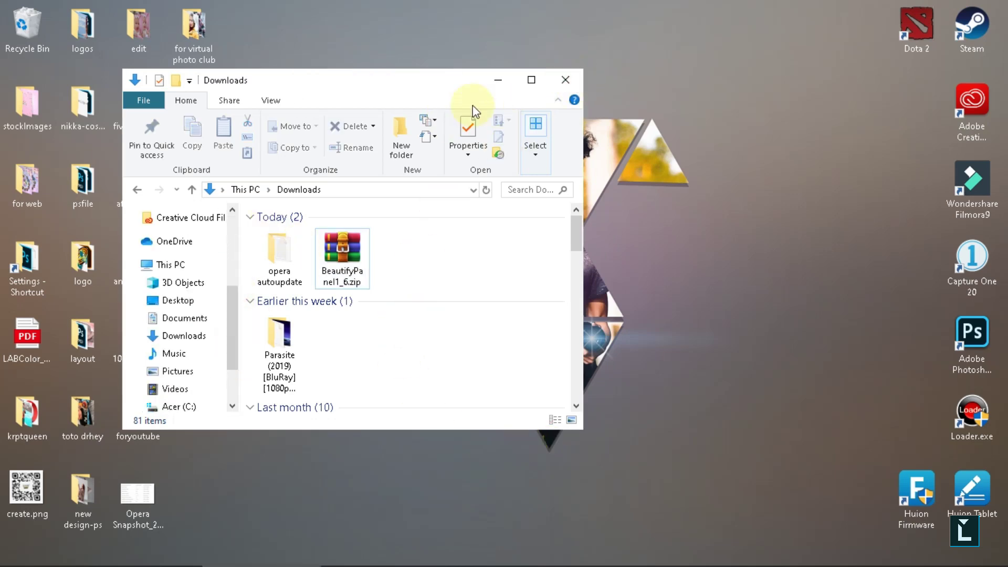
left_click(532, 79)
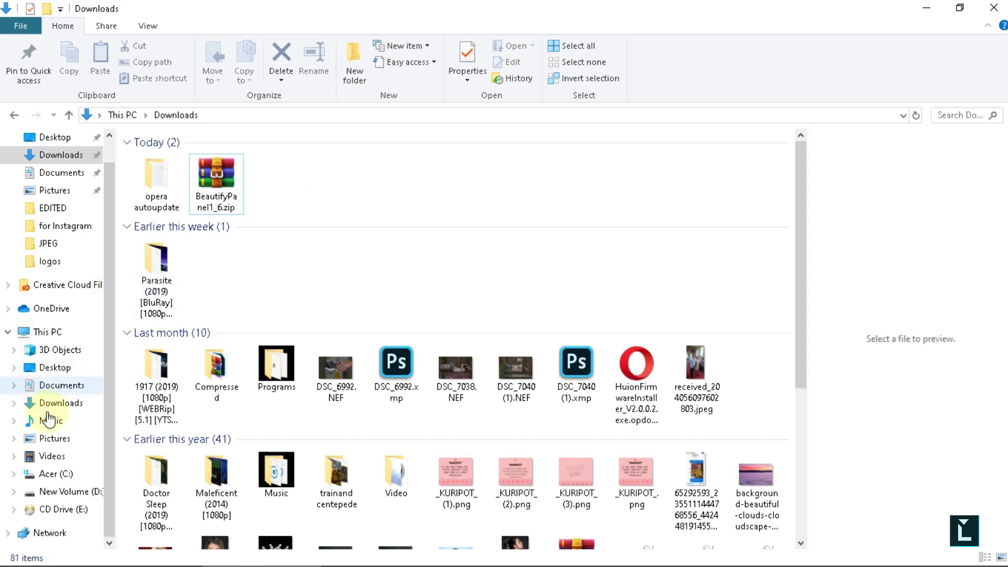
left_click(69, 491)
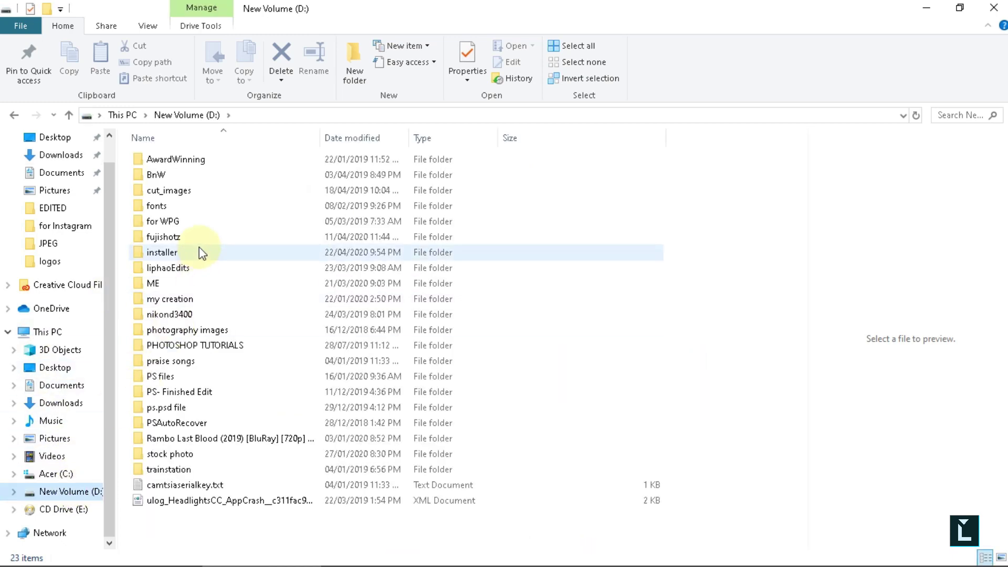
double_click(198, 252)
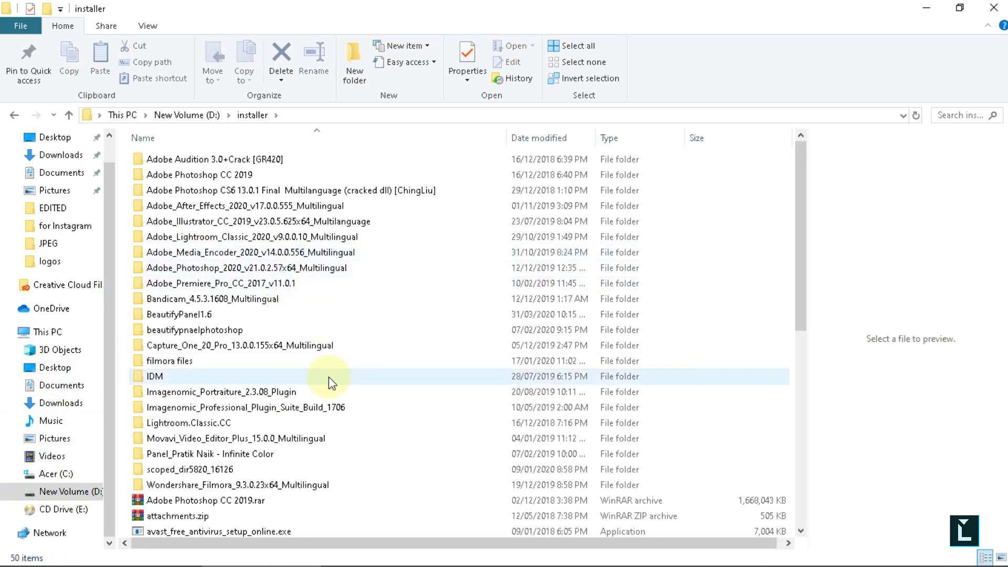
left_click(203, 315)
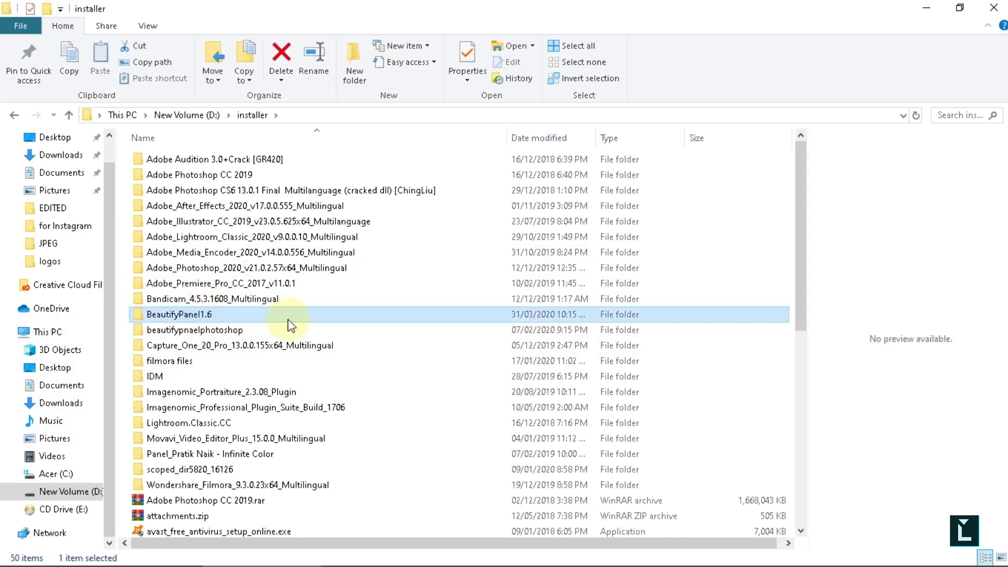
mouse_move(179, 314)
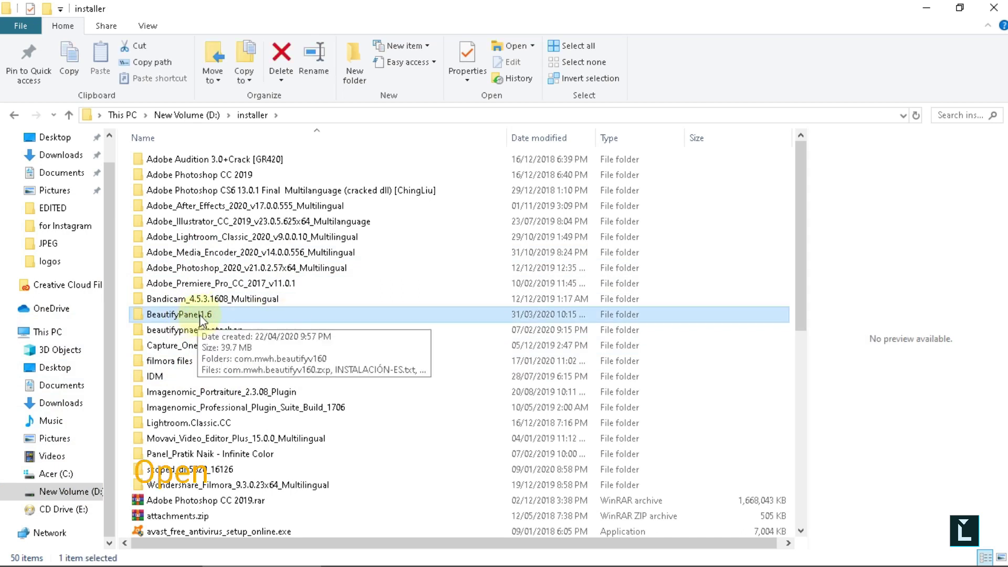
double_click(200, 314)
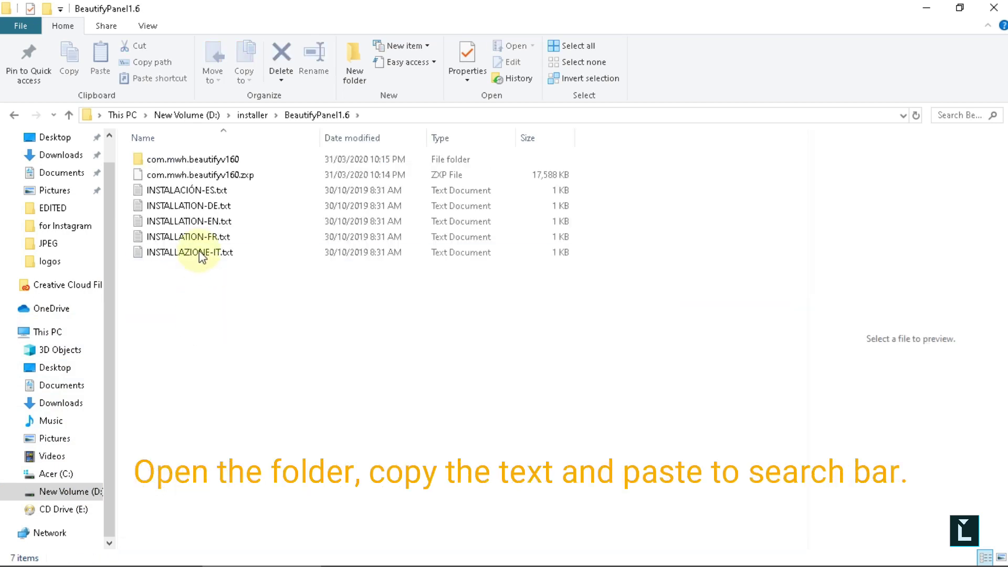
double_click(209, 222)
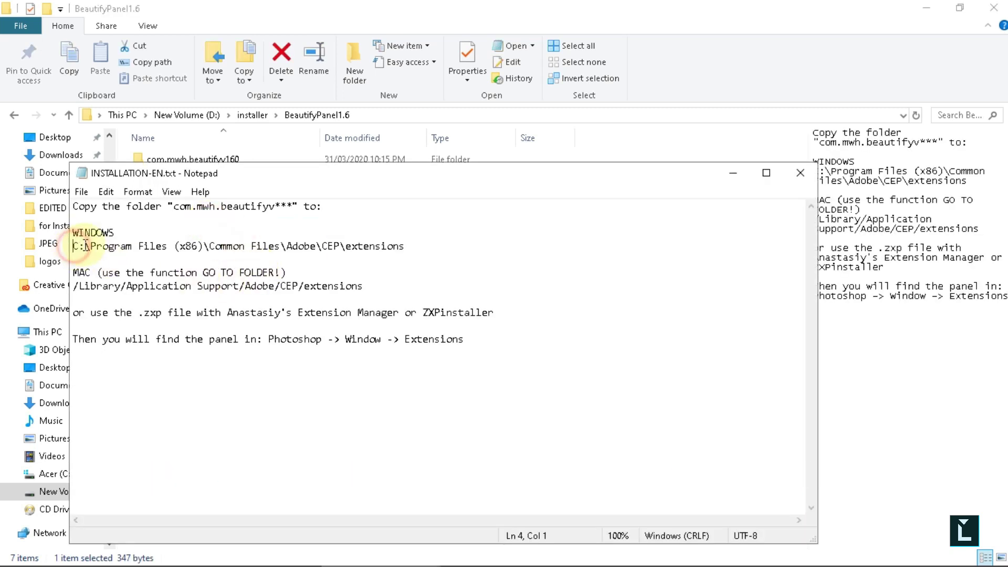
Step: Copy the Windows CEP extensions folder path from the instructions and bring up Windows Search
left_click_drag(77, 246, 408, 240)
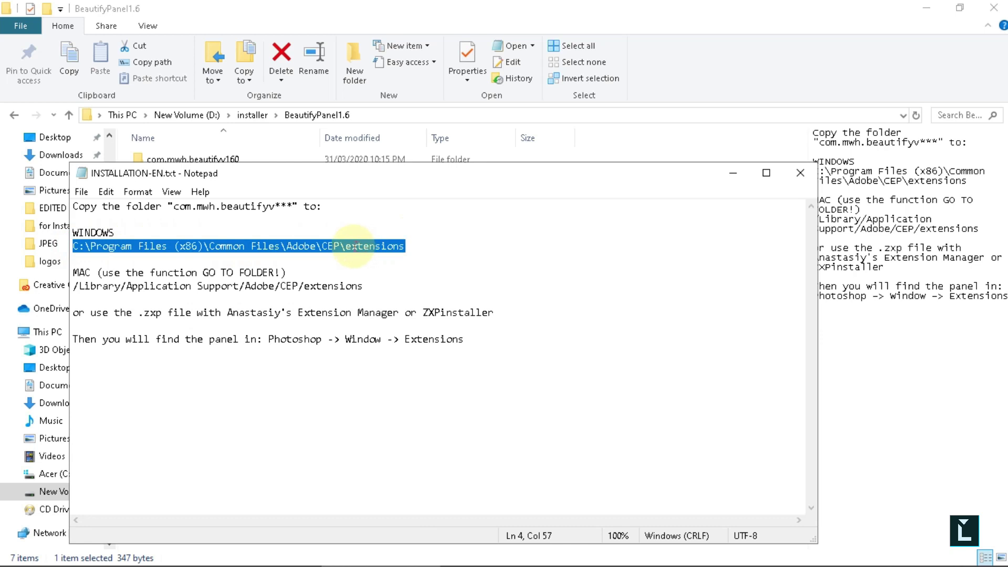
right_click(330, 252)
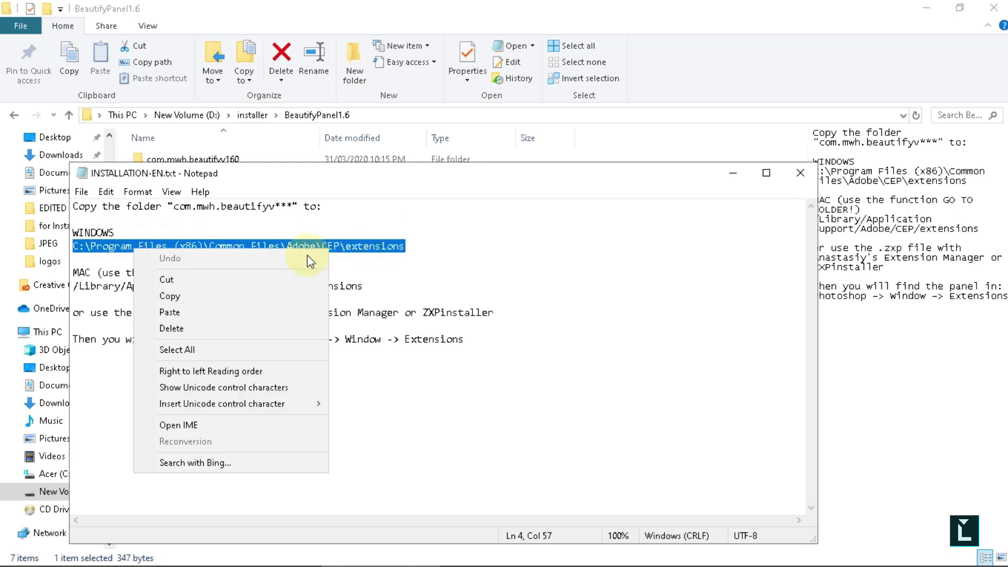
left_click(215, 297)
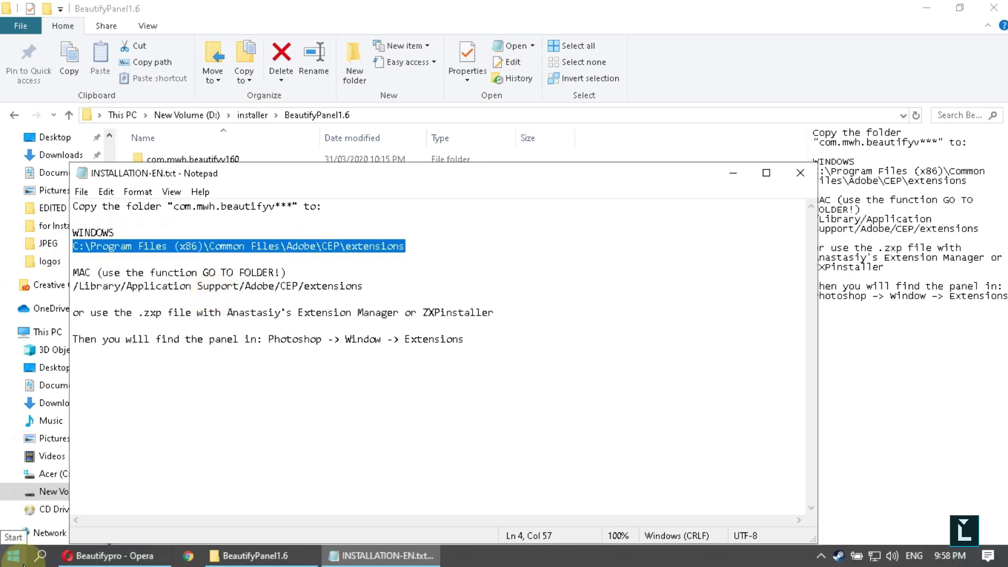
left_click(41, 556)
right_click(72, 530)
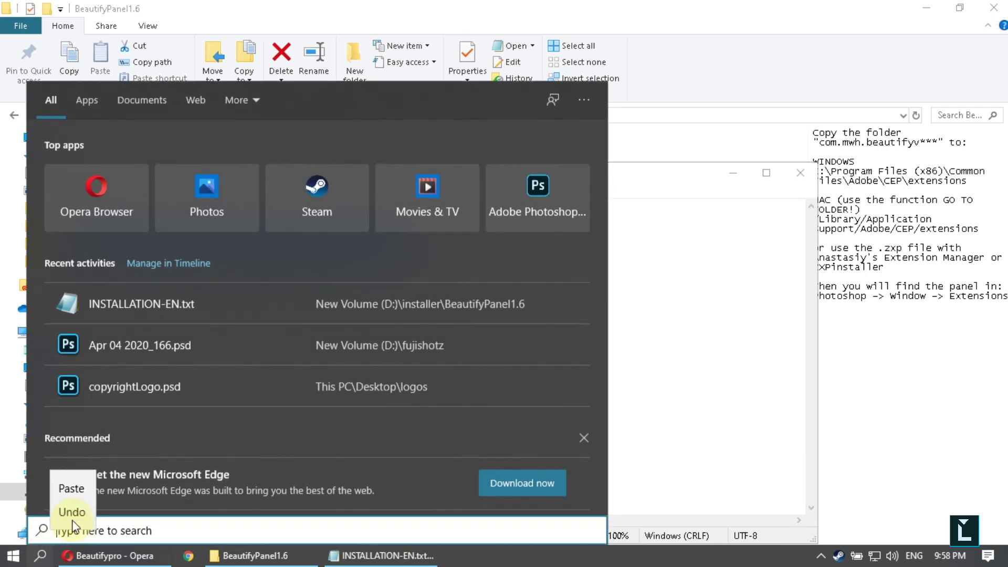
Step: Open the CEP extensions folder by pasting its path into Windows Search
left_click(73, 490)
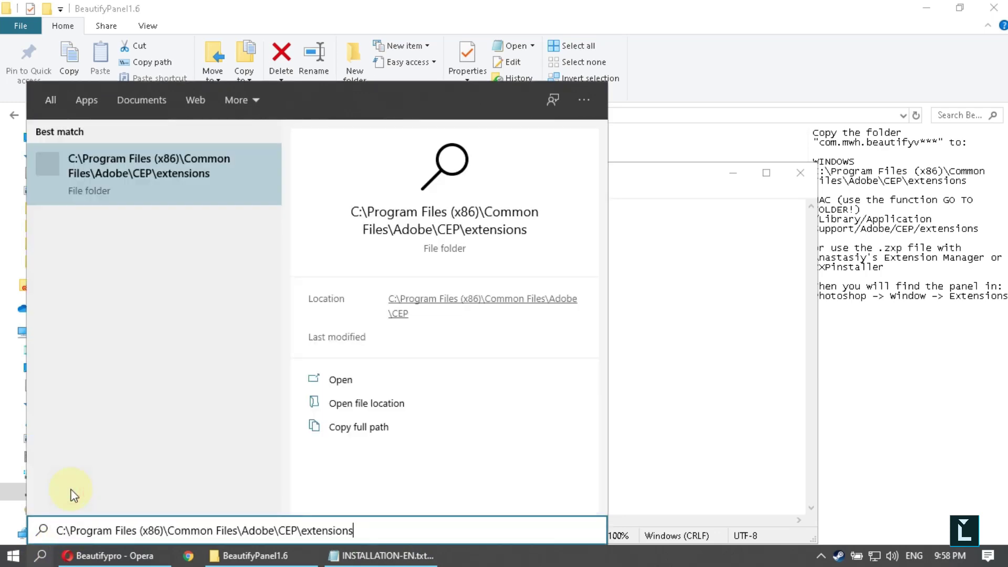
left_click(179, 176)
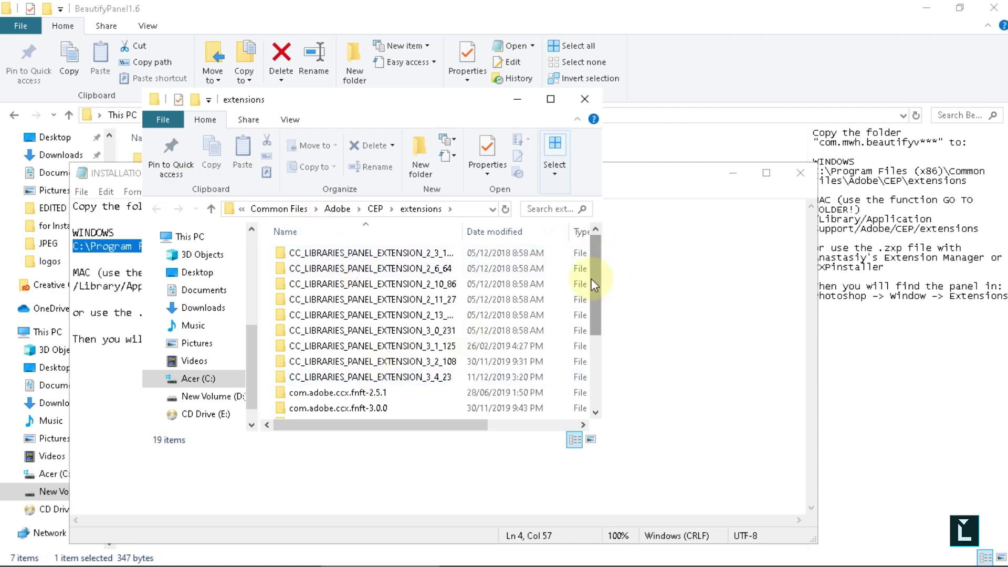
scroll(602, 286, "down", 3)
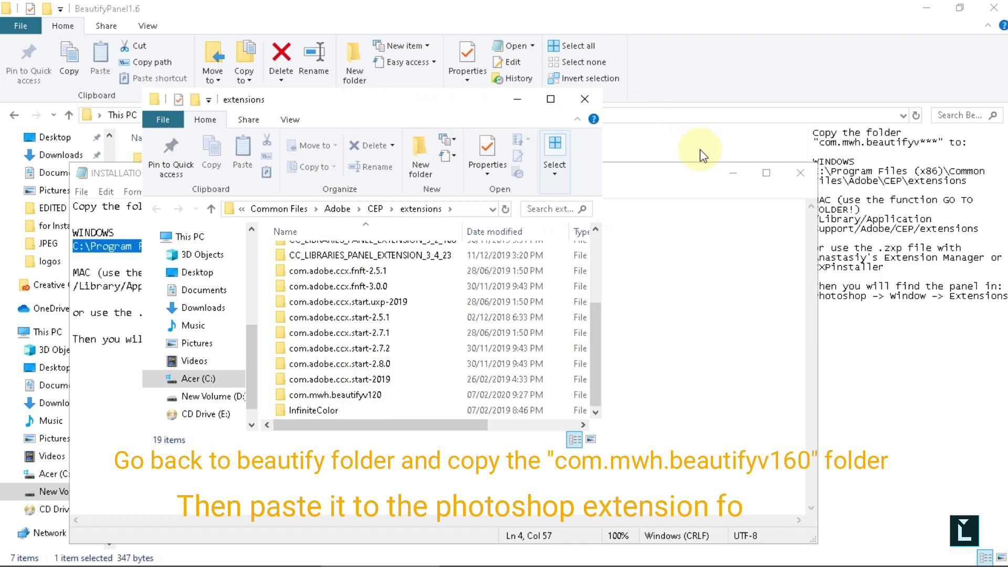
Step: Close the installation notes and select com.mwh.beautifyv160 in the BeautifyPanel1.6 window
left_click(698, 188)
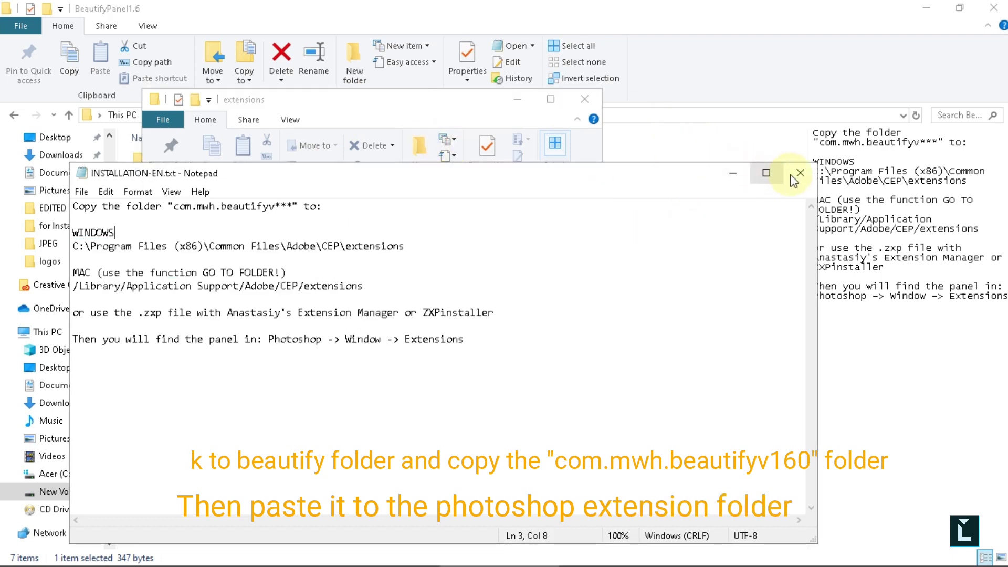
left_click(797, 173)
left_click(683, 193)
left_click(251, 161)
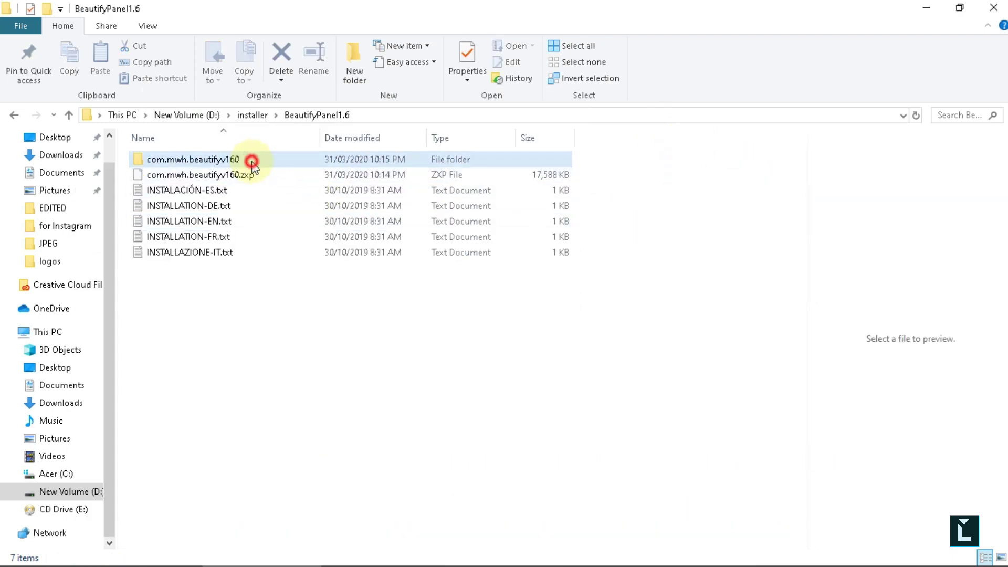
Step: Copy com.mwh.beautifyv160 into the CEP extensions folder, granting administrator permission
right_click(251, 162)
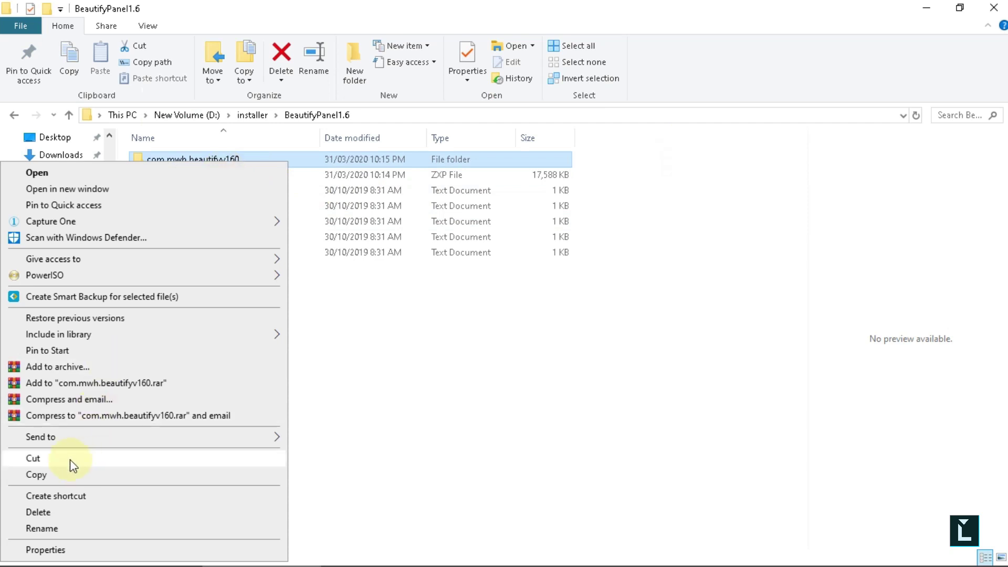
left_click(37, 476)
mouse_move(356, 555)
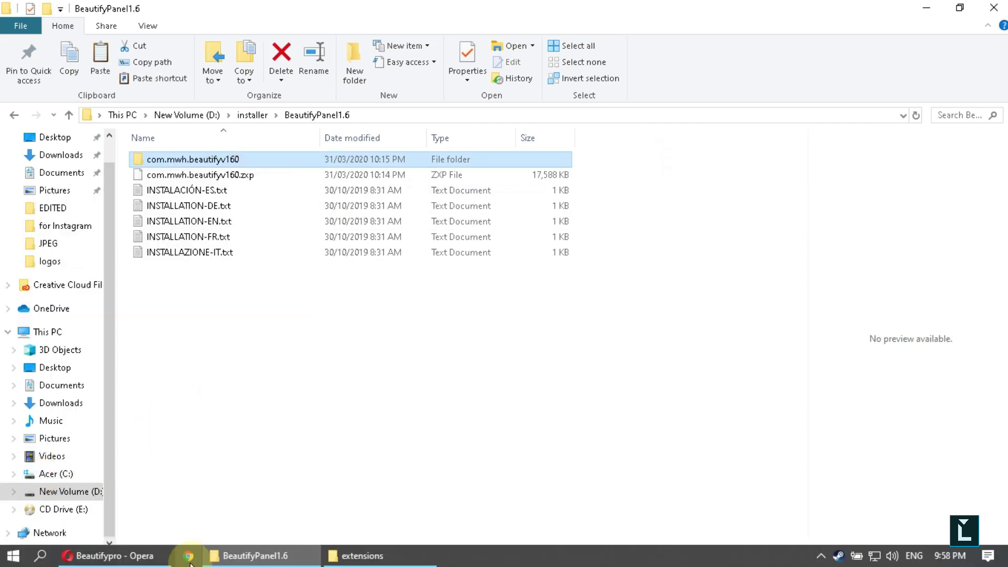
left_click(378, 559)
left_click(386, 393)
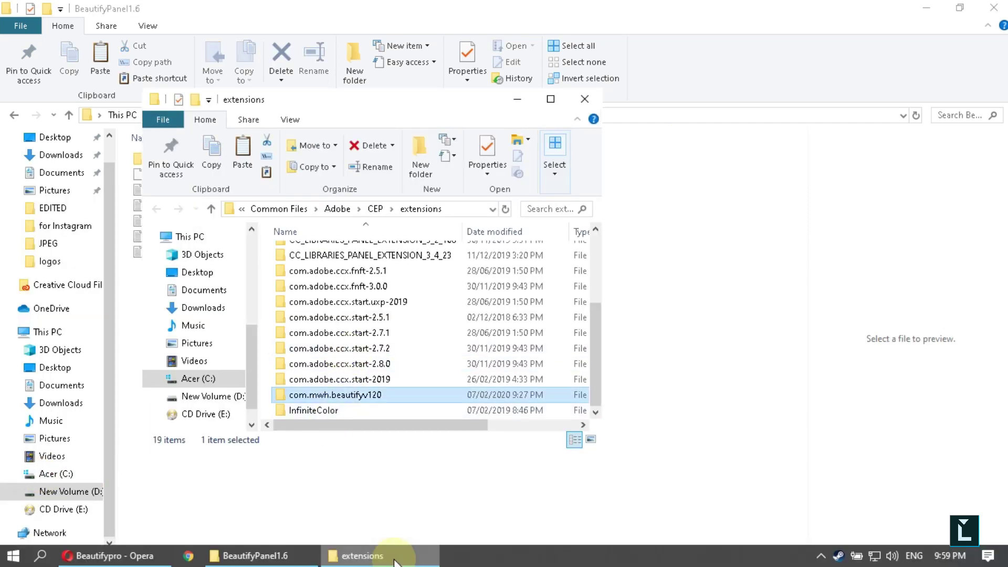
scroll(426, 373, "up", 1)
scroll(426, 373, "up", 2)
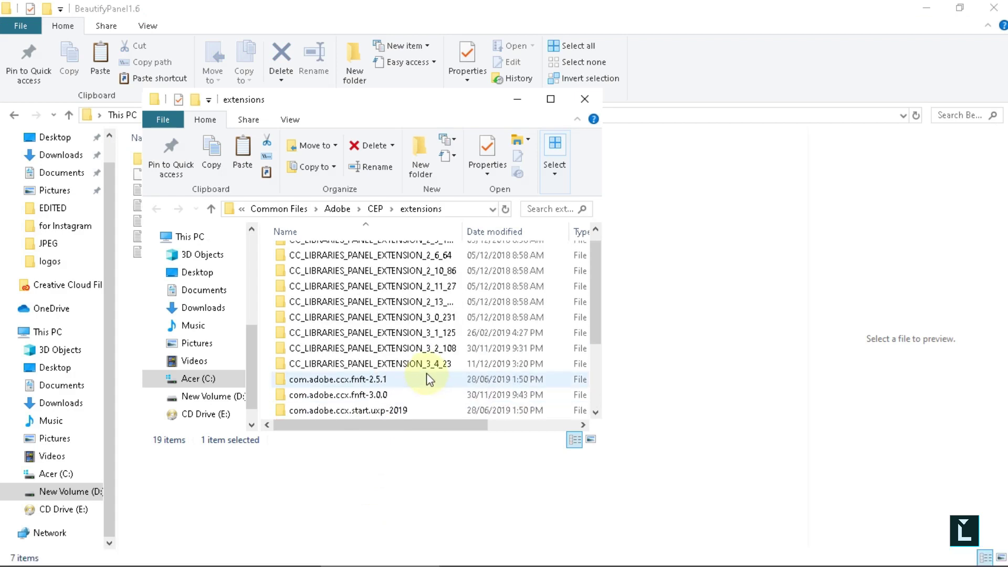
scroll(427, 373, "down", 2)
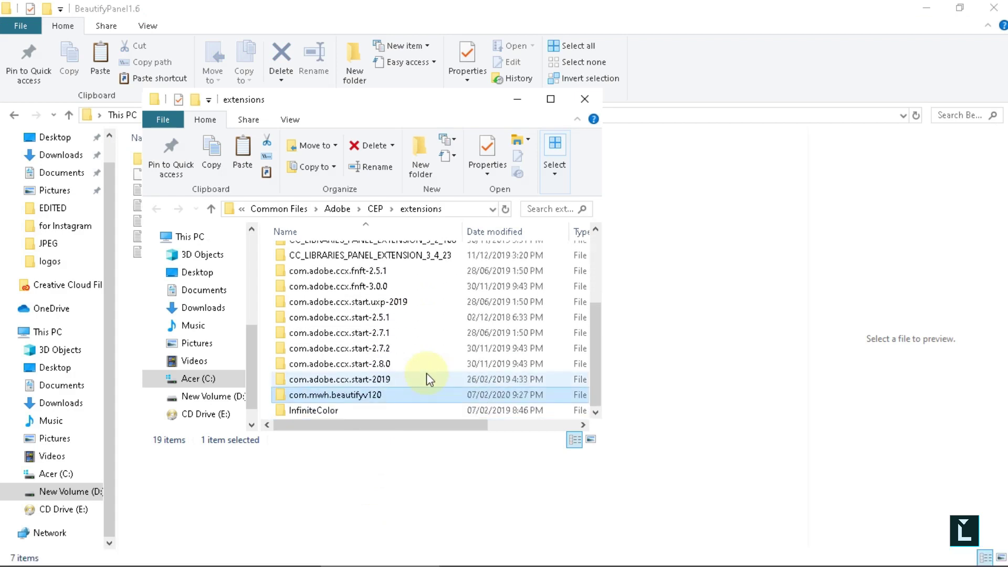
scroll(427, 373, "up", 1)
scroll(427, 374, "up", 2)
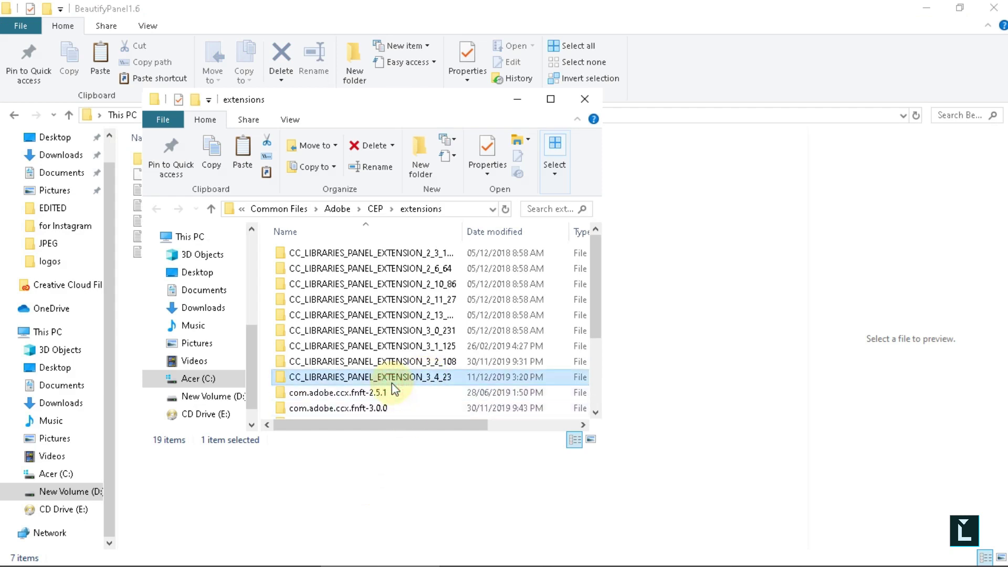
key("ctrl+v")
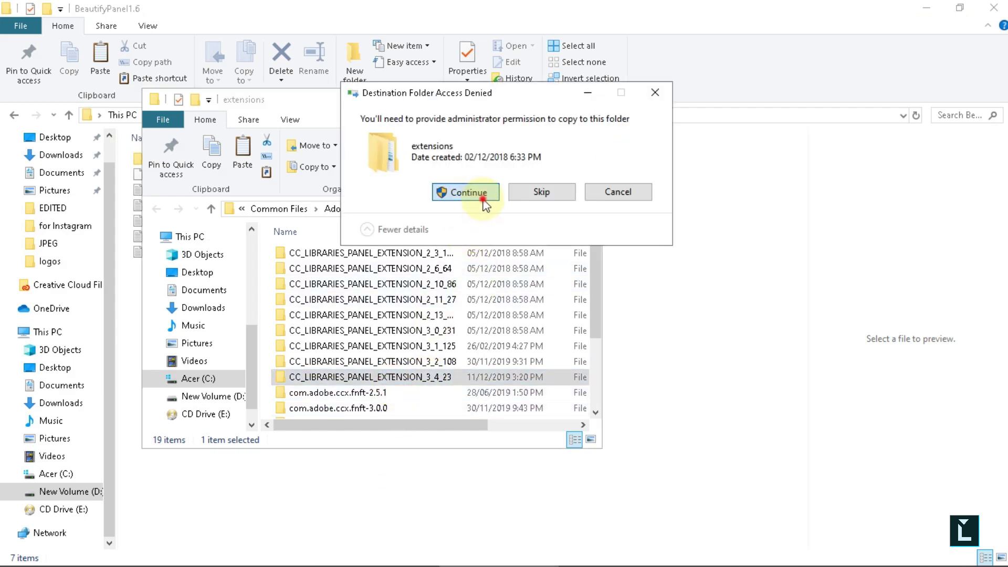
left_click(483, 199)
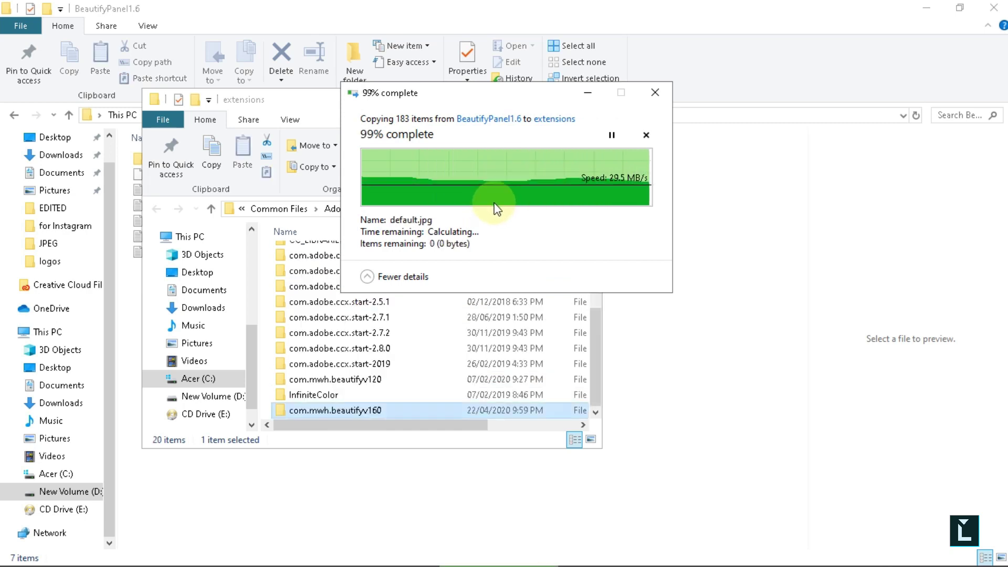
Step: Check the new com.mwh.beautifyv160 beside com.mwh.beautifyv120, then return to BeautifyPanel1.6
left_click(358, 377)
left_click(381, 396)
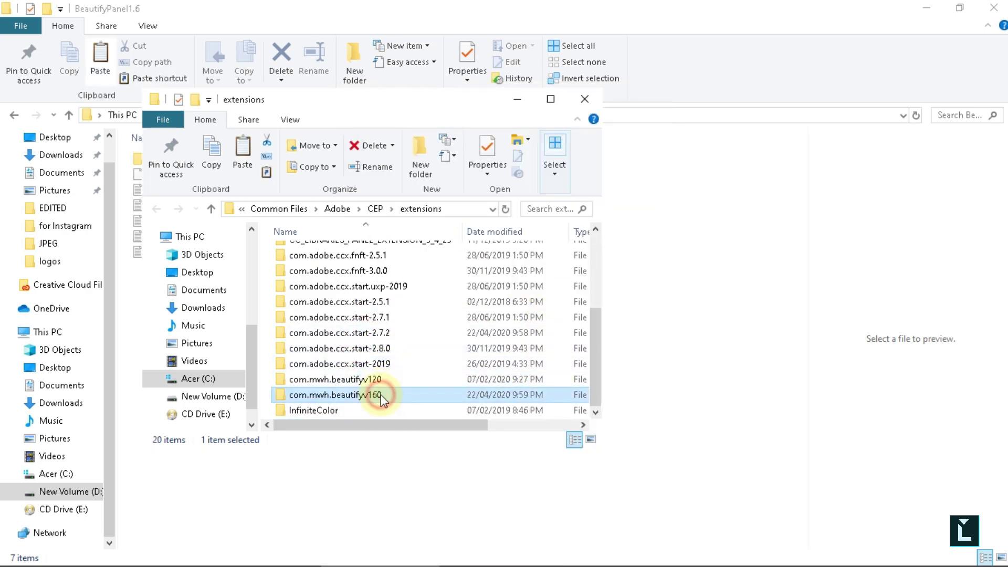
left_click(781, 318)
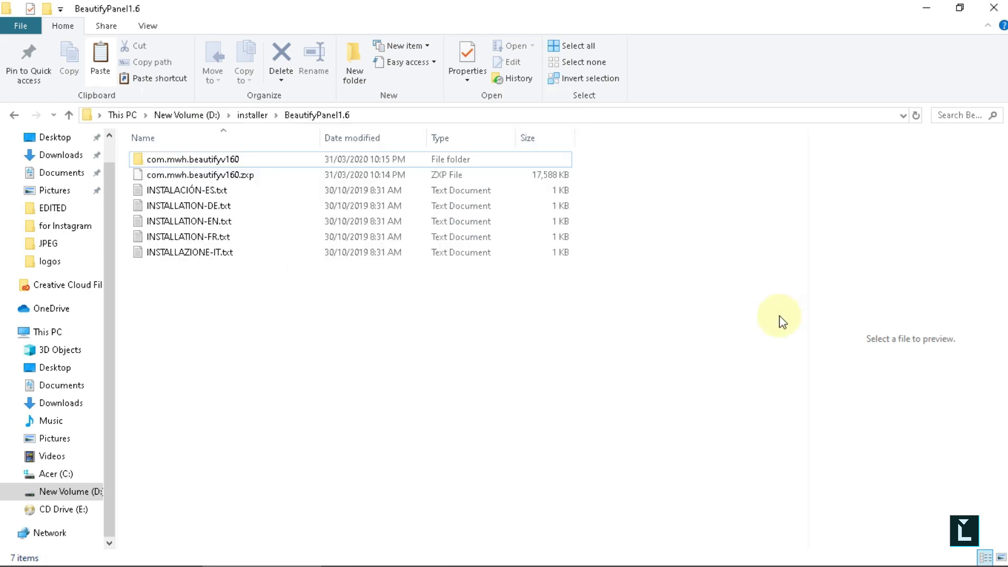
Step: Close both folder windows and open Apr 04 2020_166.psd from D:\fujishotz
left_click(1004, 15)
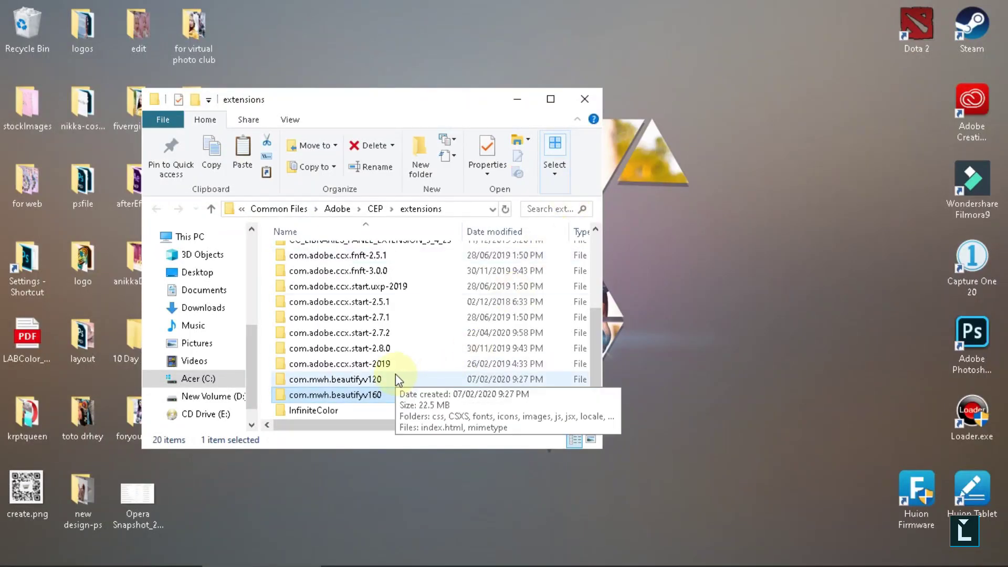
left_click(411, 364)
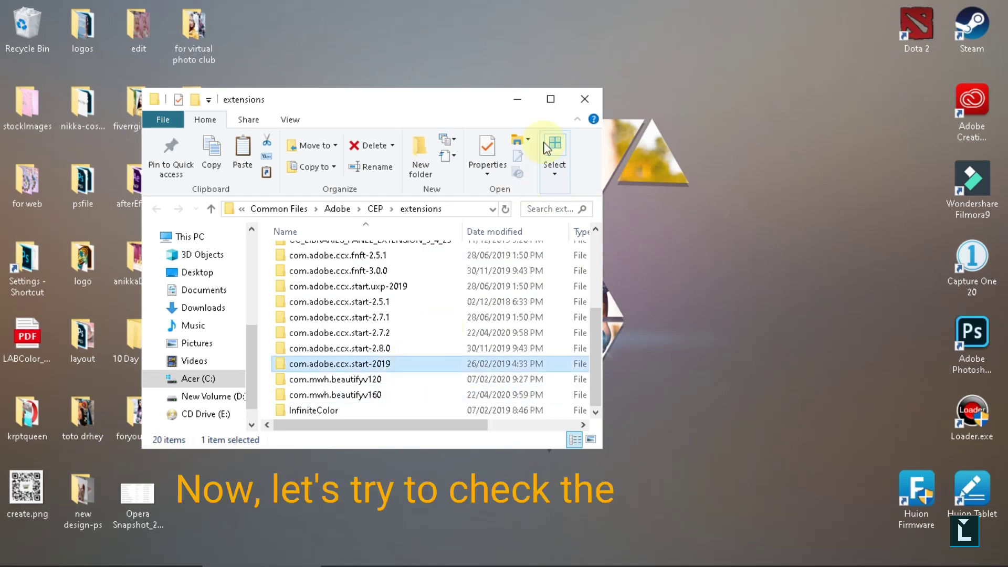
left_click(587, 100)
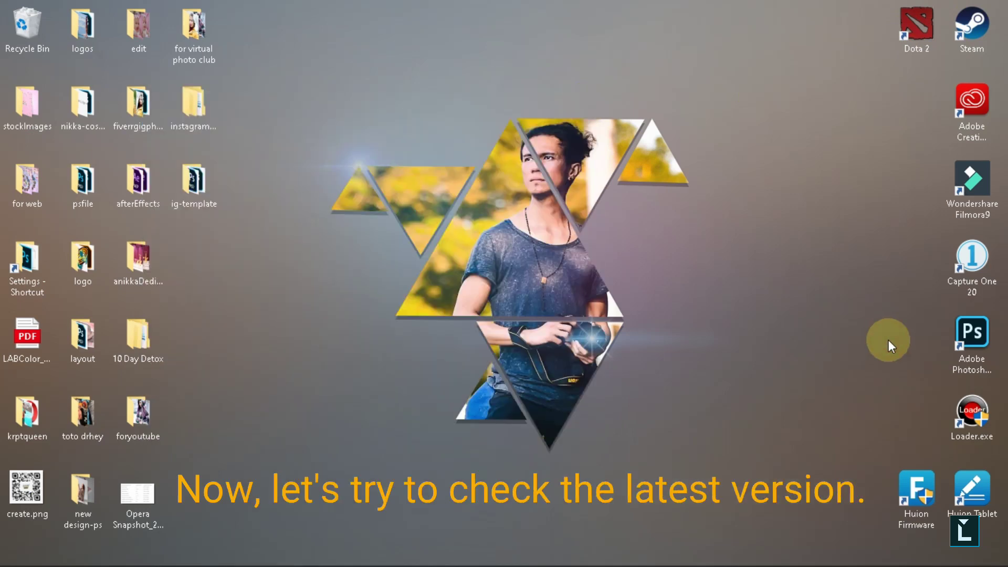
double_click(346, 347)
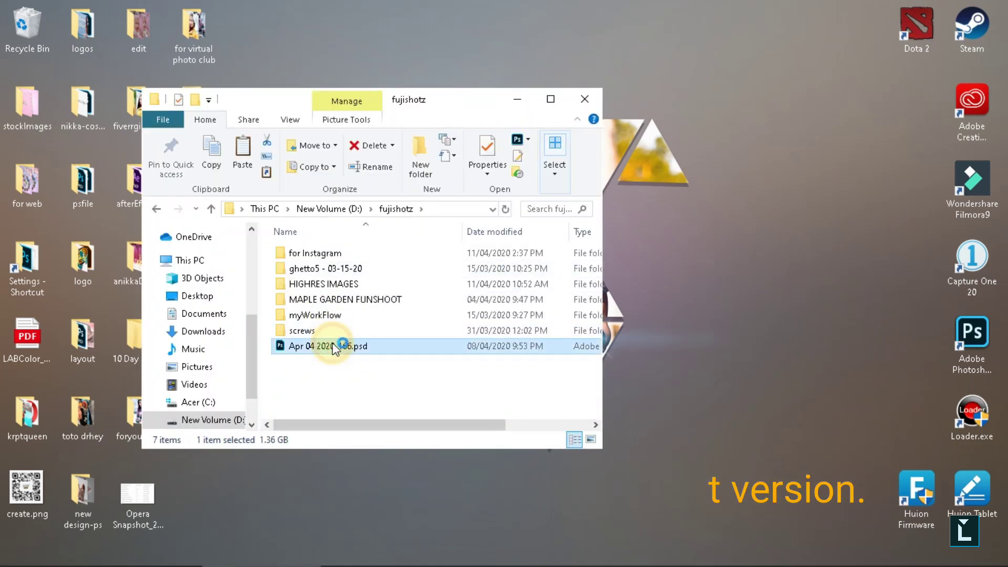
left_click(509, 96)
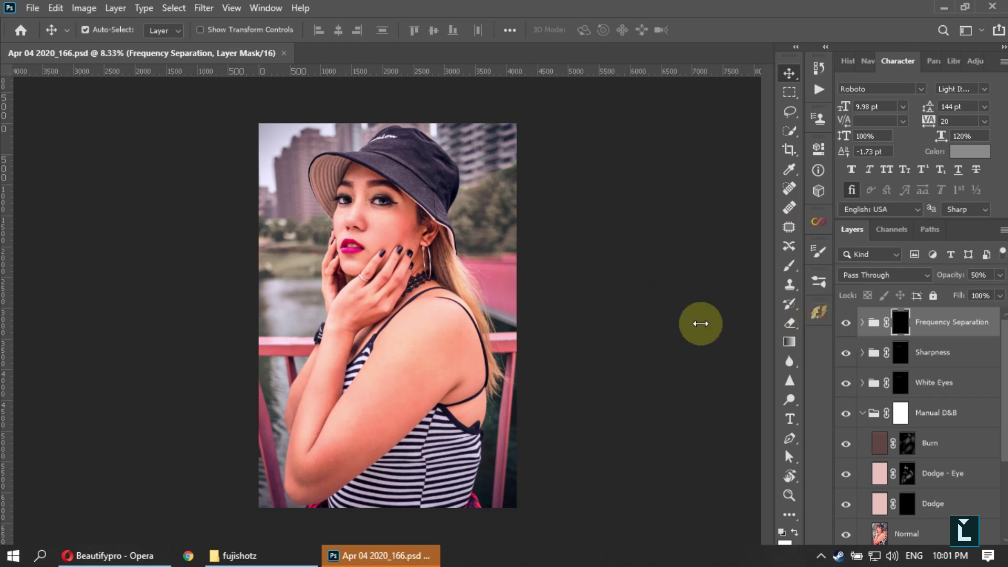
Step: Load Beautify from Window > Extensions, float it on AI Retouch, and open the second Beautify panel
left_click(412, 557)
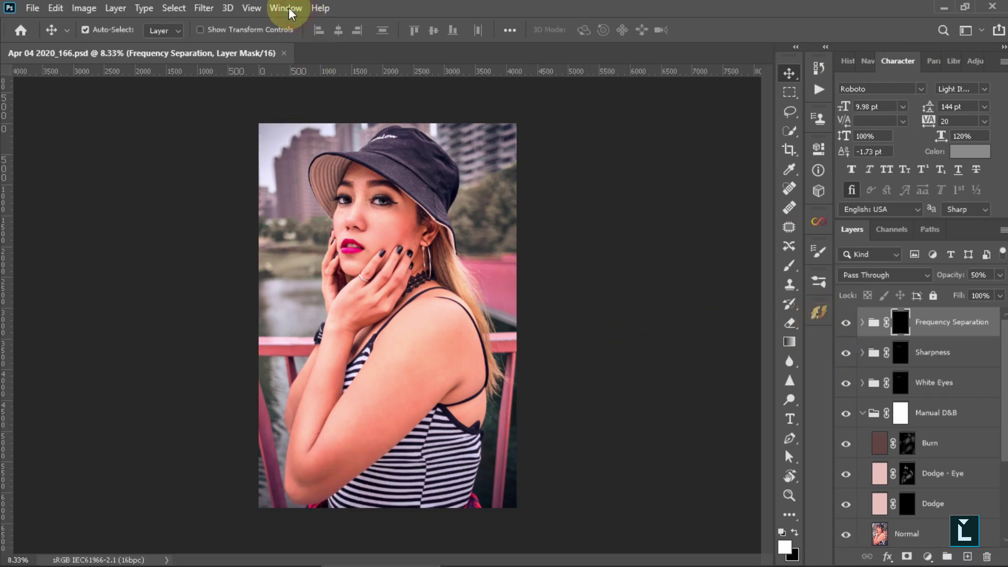
left_click(288, 9)
mouse_move(342, 74)
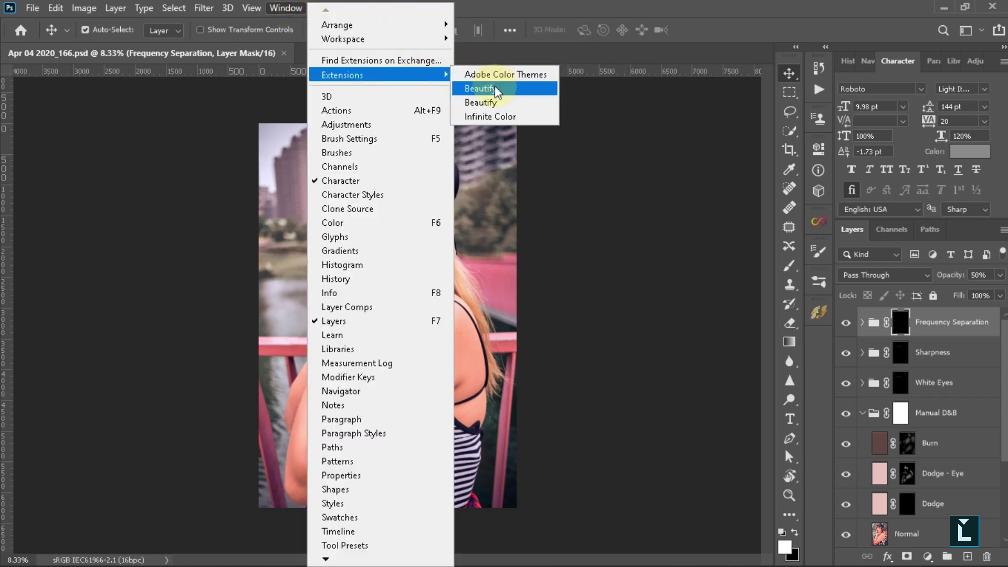
left_click(488, 88)
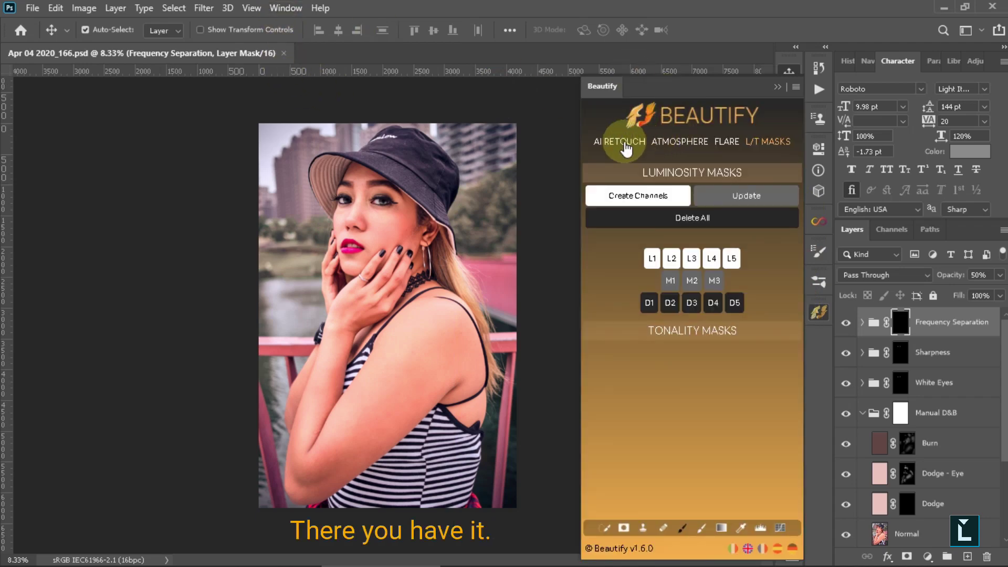
left_click(624, 142)
left_click_drag(711, 84, 633, 103)
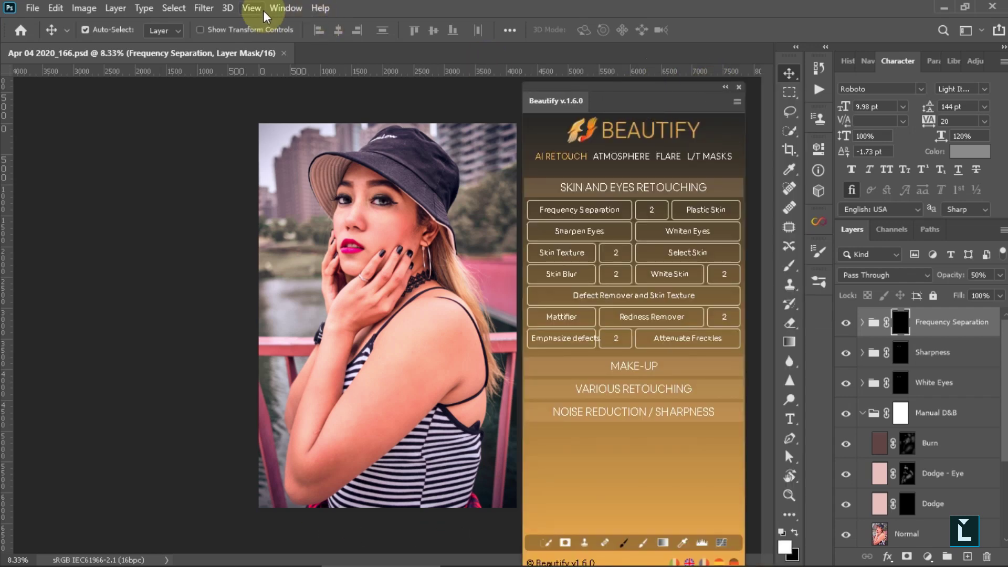
left_click(286, 7)
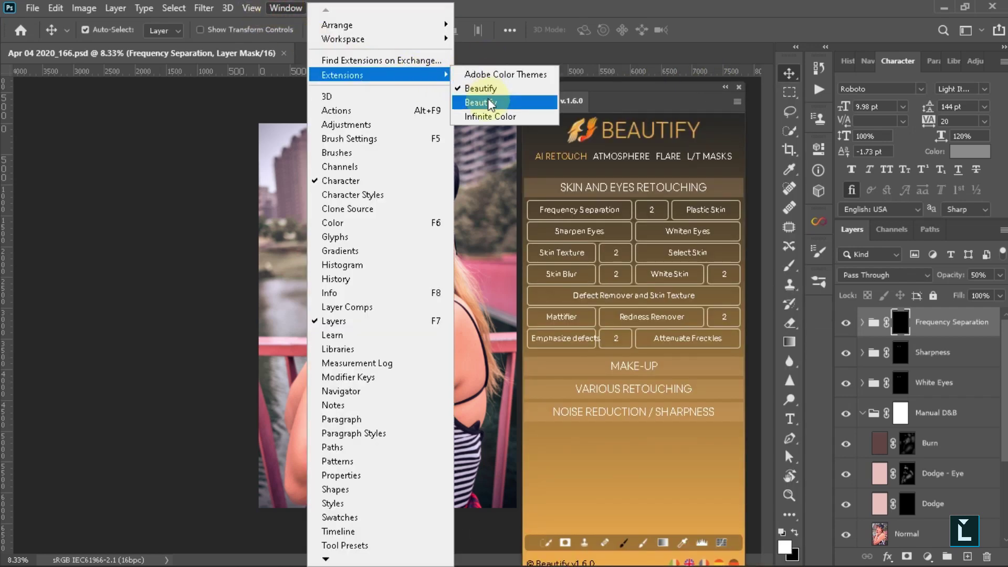
left_click(477, 102)
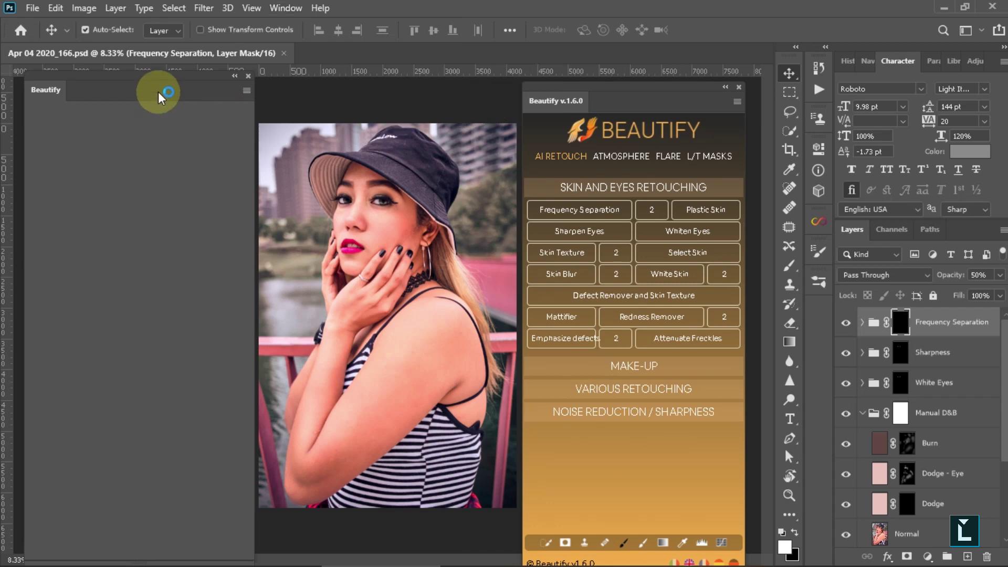